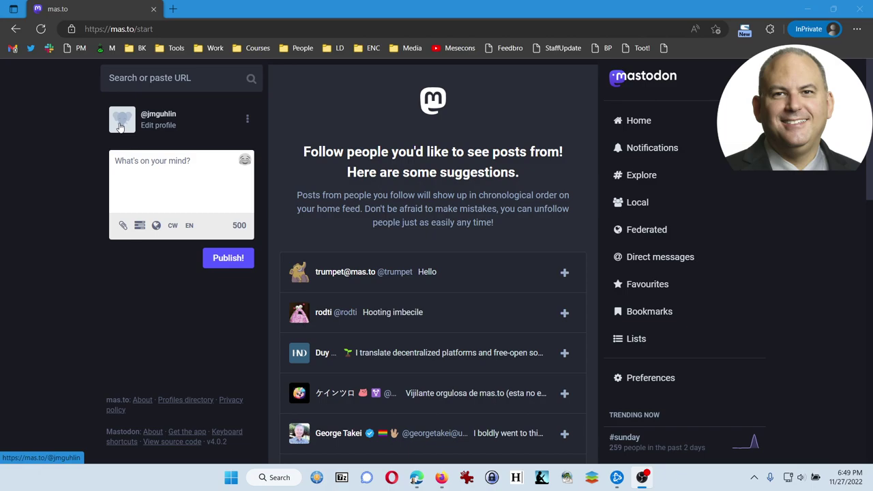
Open the Edit profile settings page and place the cursor in the empty Bio box.
click(158, 126)
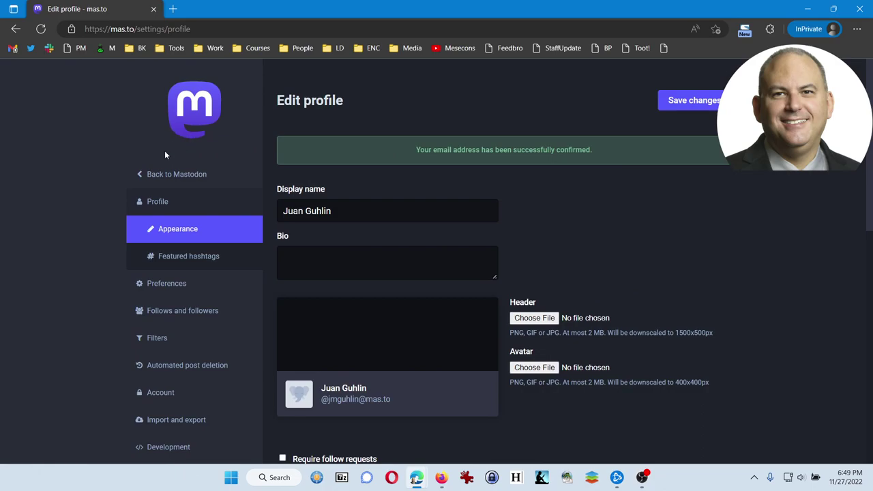
scroll(97, 227, down, 1)
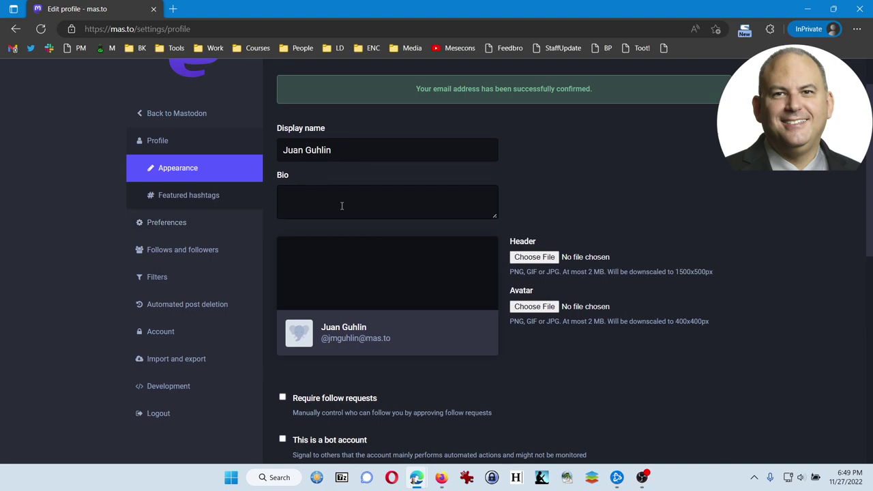
scroll(307, 305, down, 4)
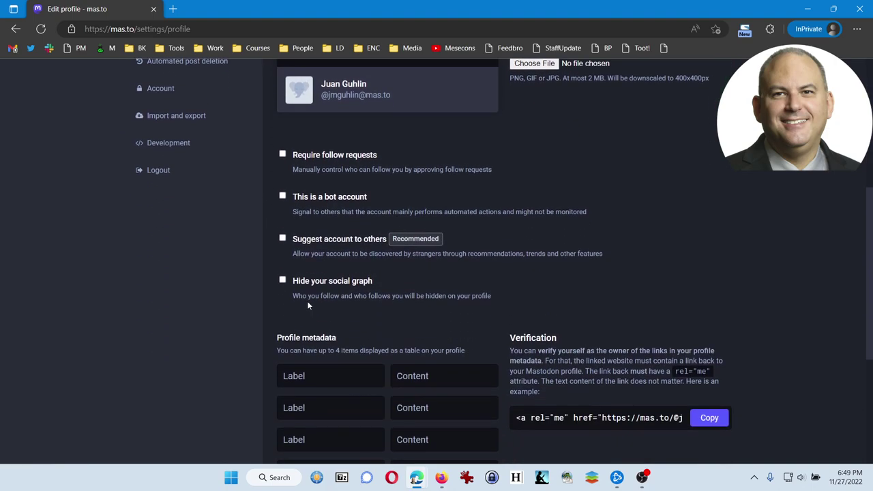
scroll(307, 304, up, 4)
scroll(310, 283, up, 1)
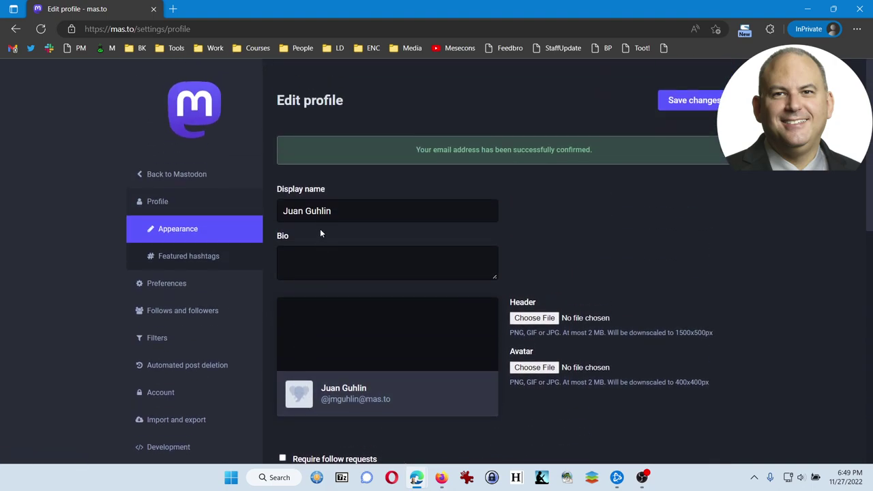
click(303, 260)
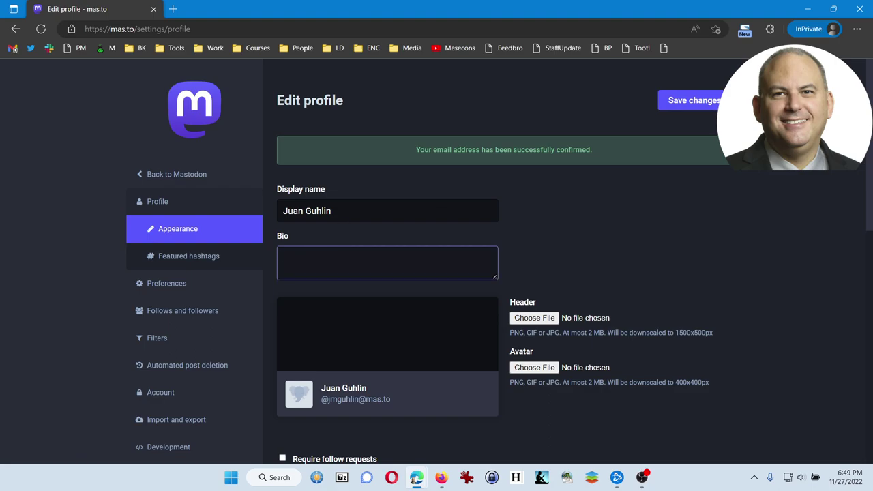
Paste the prepared bio with website links and hashtags ending in #Latino, then enlarge the Bio box.
click(441, 477)
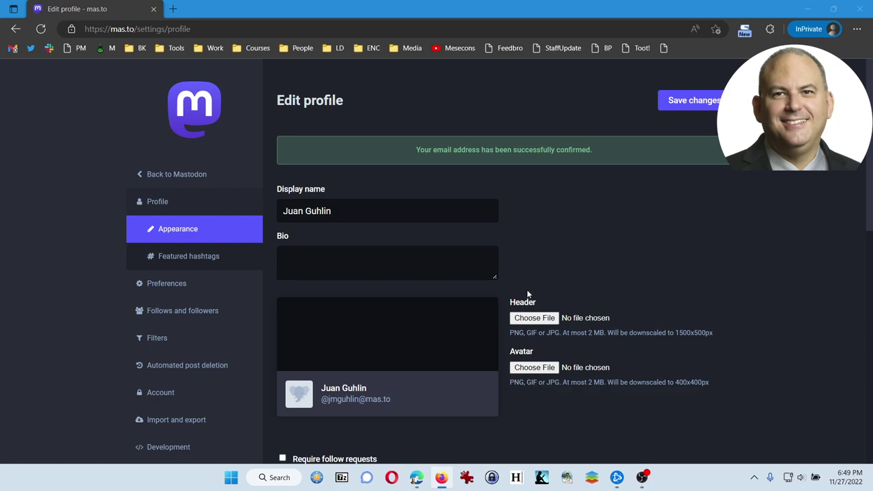
click(367, 262)
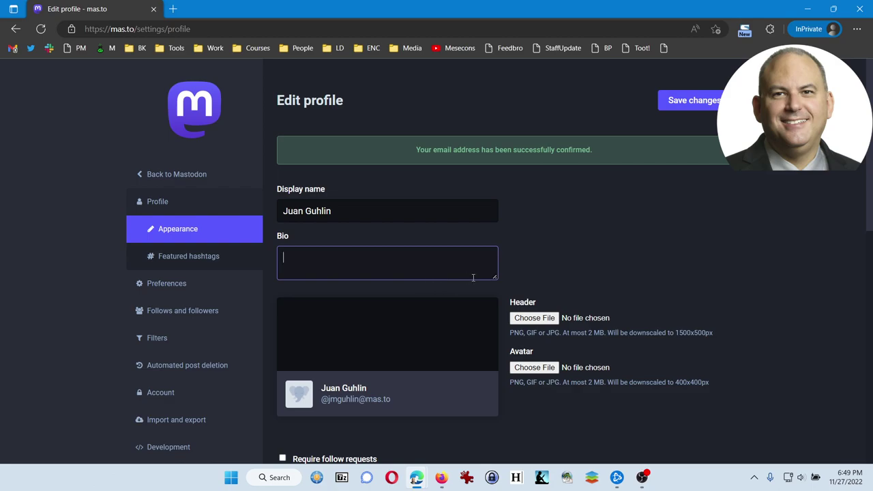
key(ctrl+v)
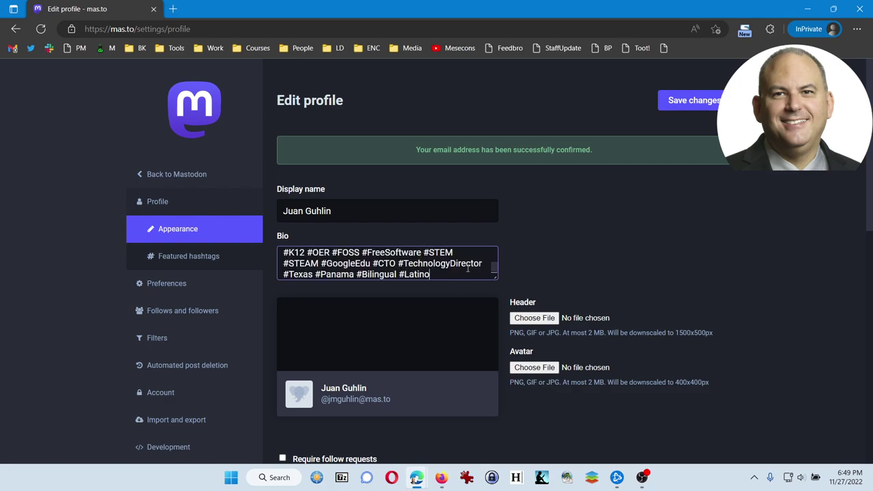
scroll(468, 269, up, 3)
scroll(468, 269, up, 2)
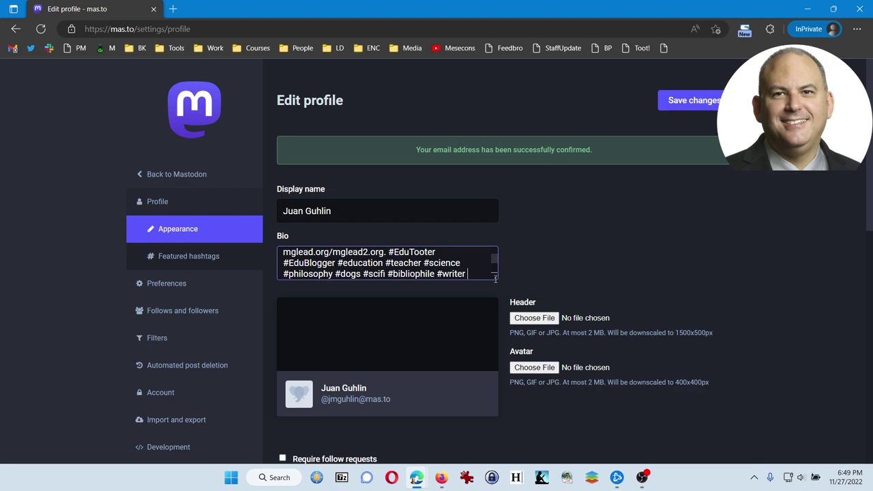
drag(495, 278, 480, 403)
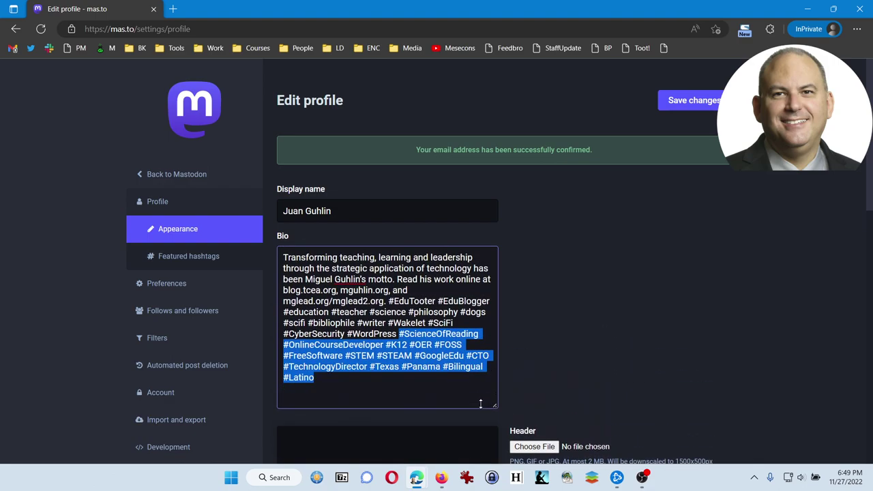
click(364, 269)
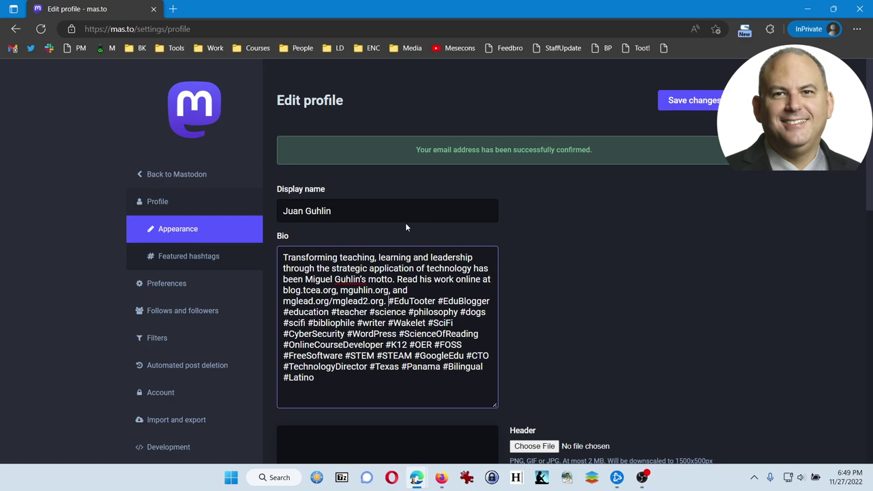
click(371, 395)
scroll(544, 352, down, 2)
scroll(549, 344, down, 2)
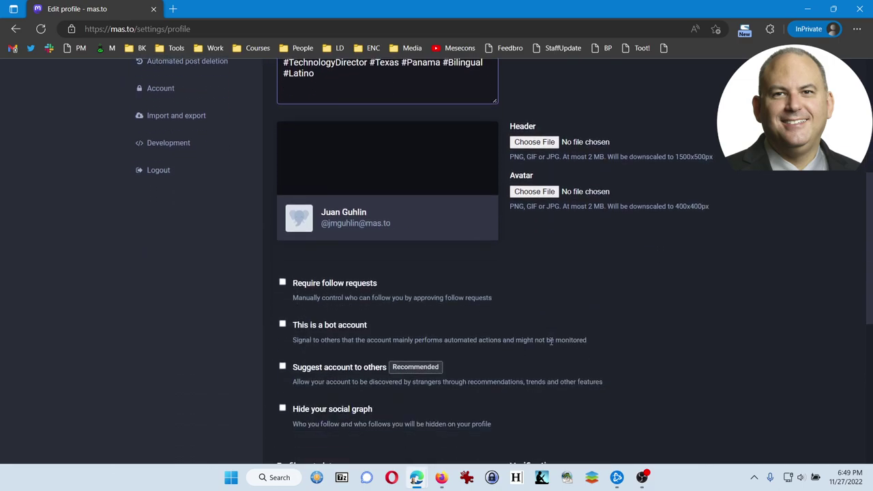
scroll(556, 331, up, 1)
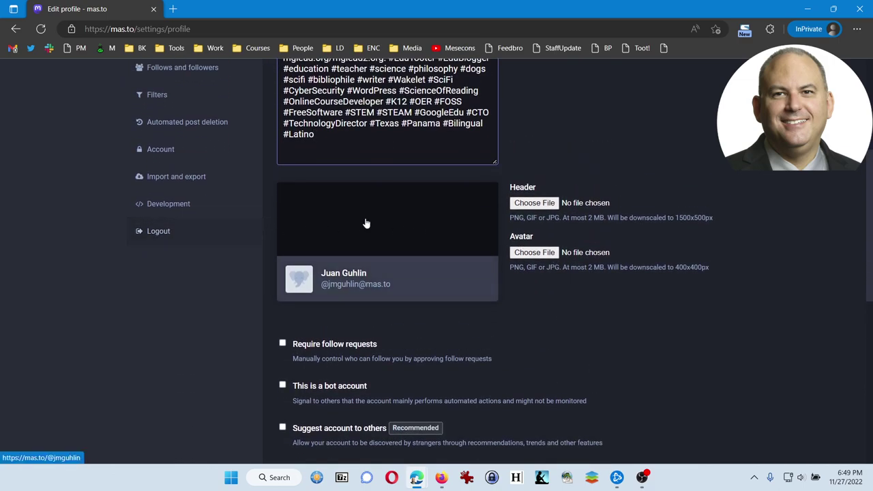
Search the web for 'ocean wallpaper' and open the moonlit ocean mural result.
click(172, 8)
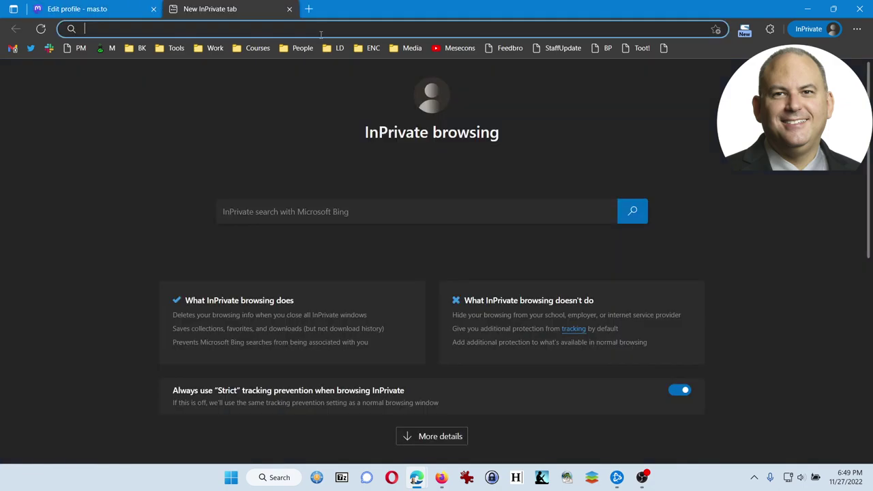
text(ocean wall)
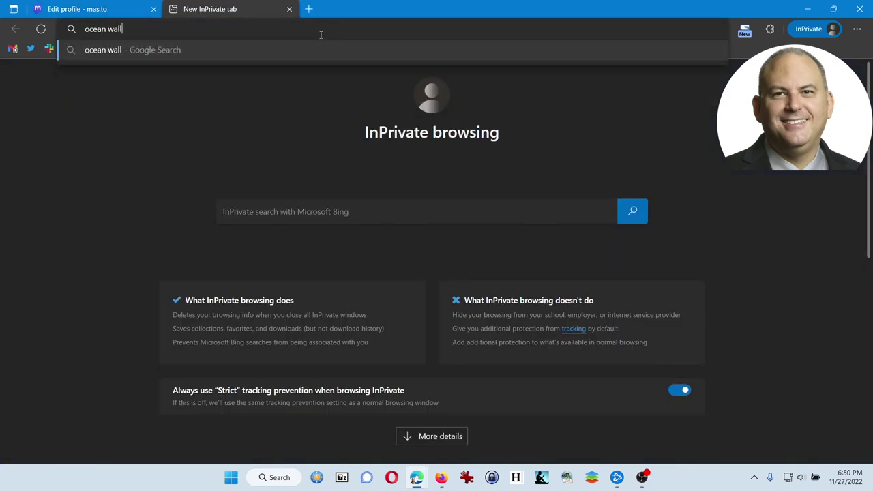
text(paper)
key(Return)
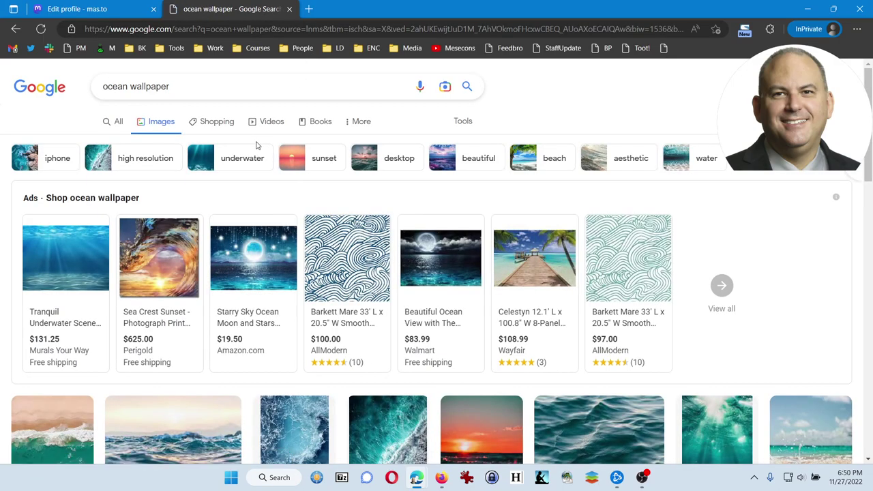
mouse_move(440, 273)
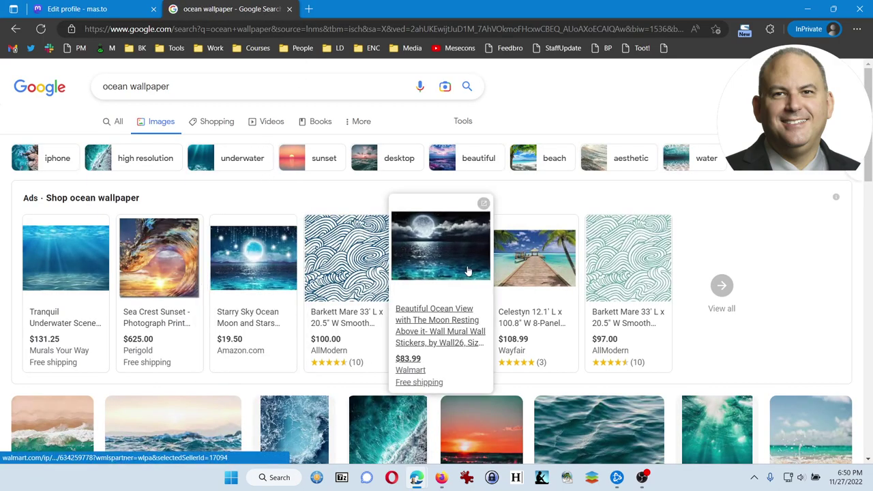
click(467, 272)
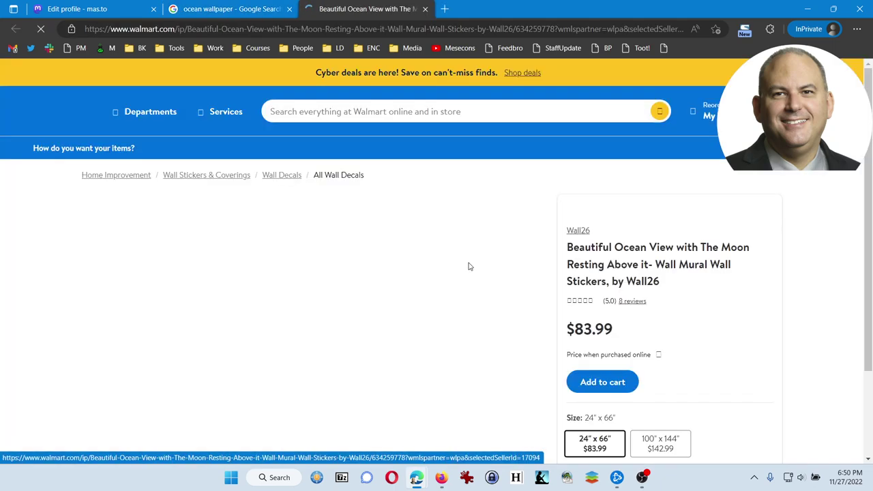
Save the moonlit ocean image to the Desktop and return to the Edit profile tab.
scroll(310, 245, down, 2)
right_click(305, 244)
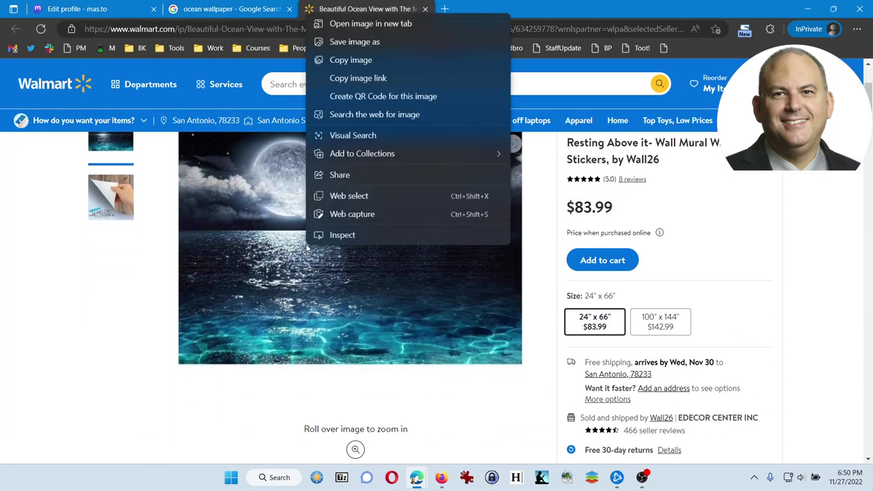
click(354, 42)
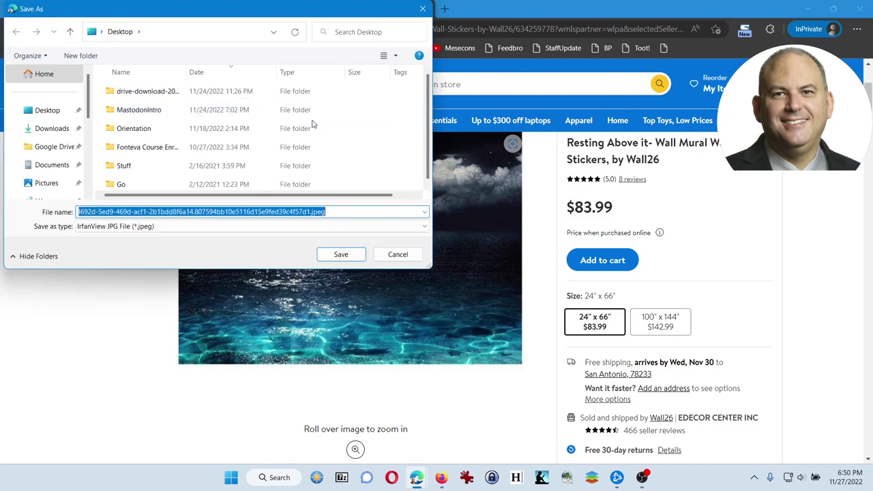
click(339, 255)
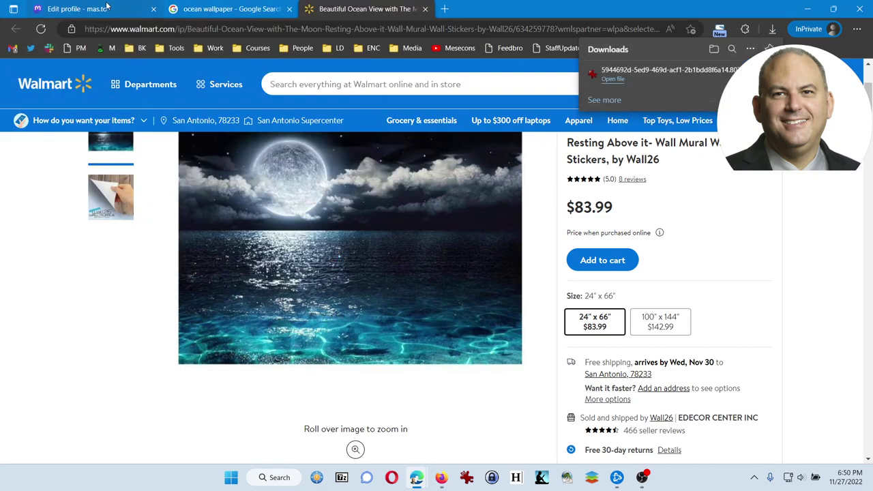
key(ctrl+1)
Set the saved moonlit ocean image as the profile header.
click(534, 202)
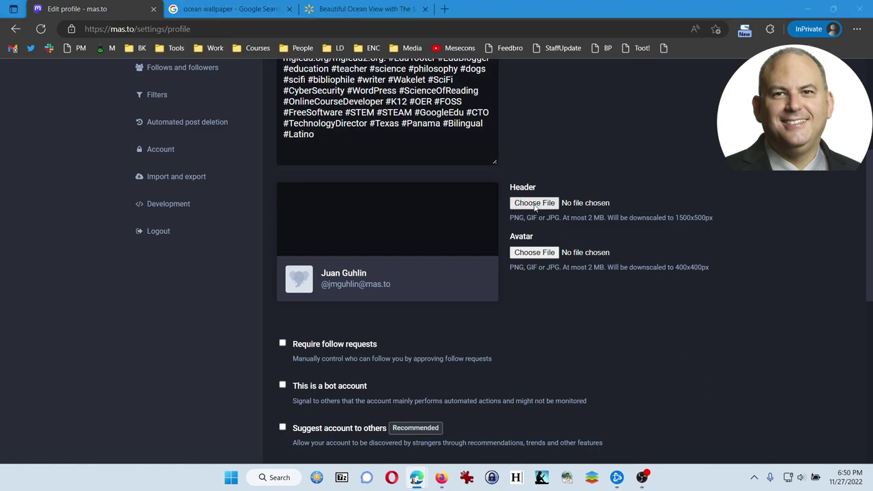
click(167, 202)
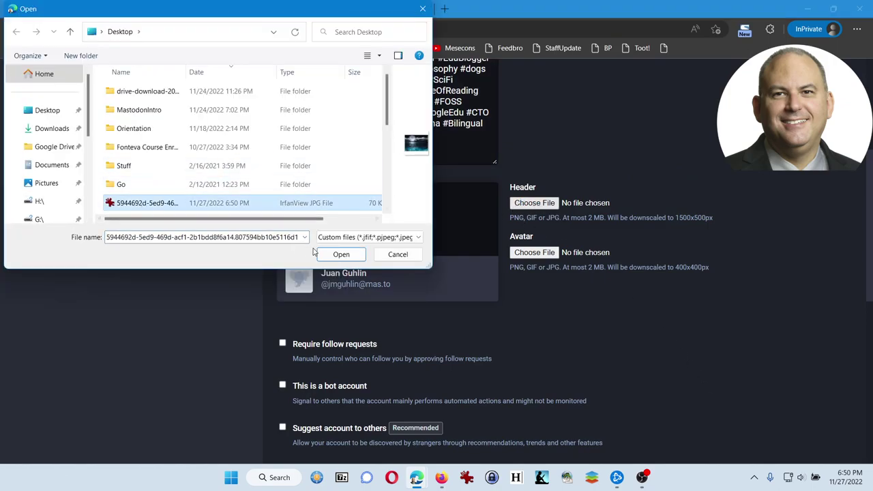
click(340, 253)
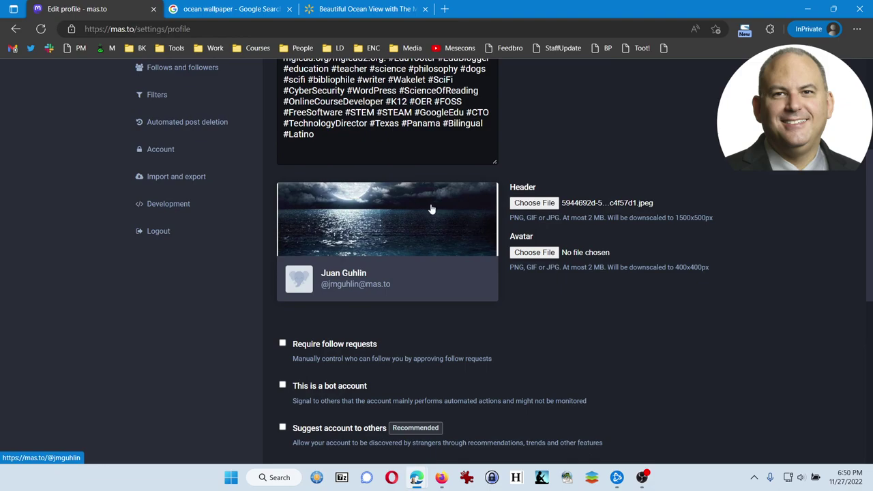
Set the EmbeddedImage.png headshot from the MastodonIntro folder as the avatar.
click(544, 252)
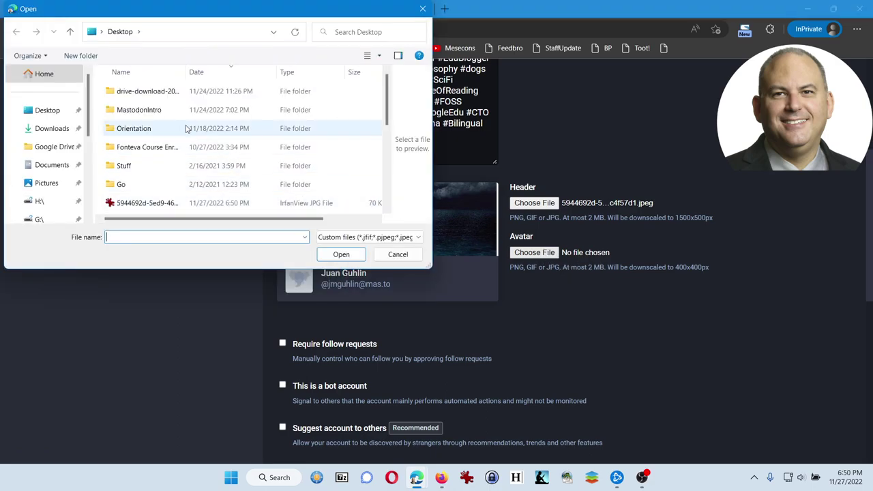
double_click(163, 111)
click(272, 102)
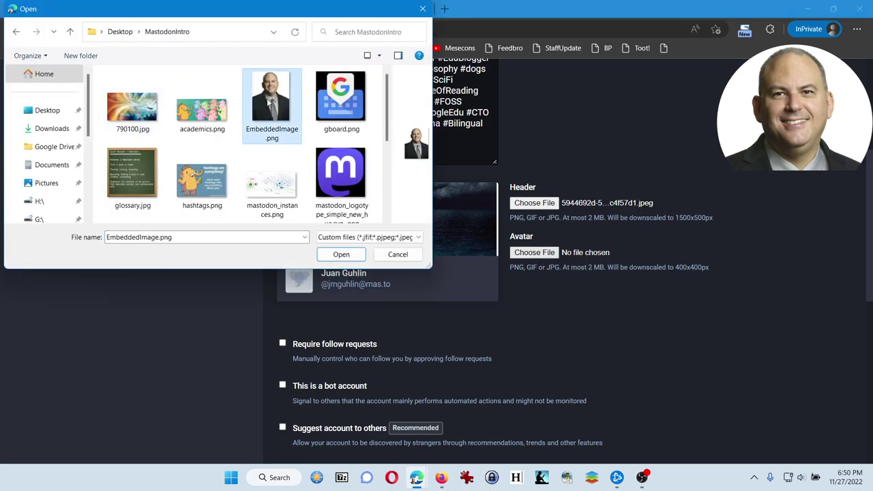
click(341, 253)
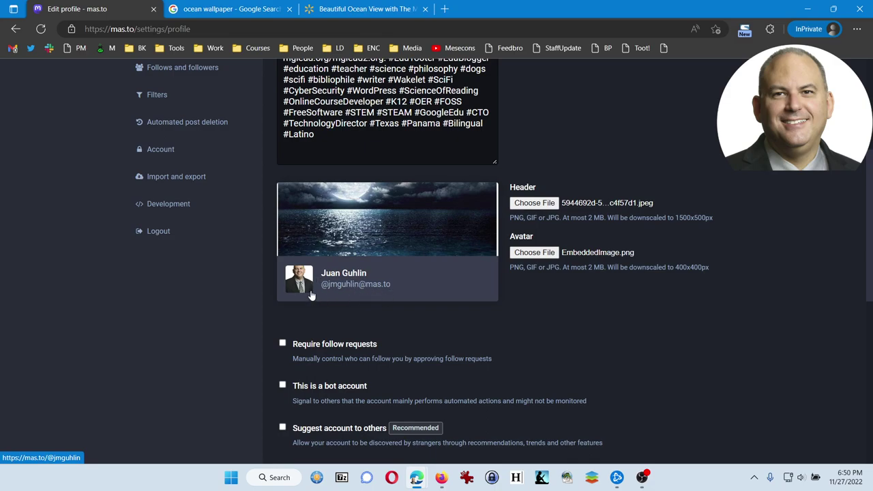
scroll(309, 288, down, 1)
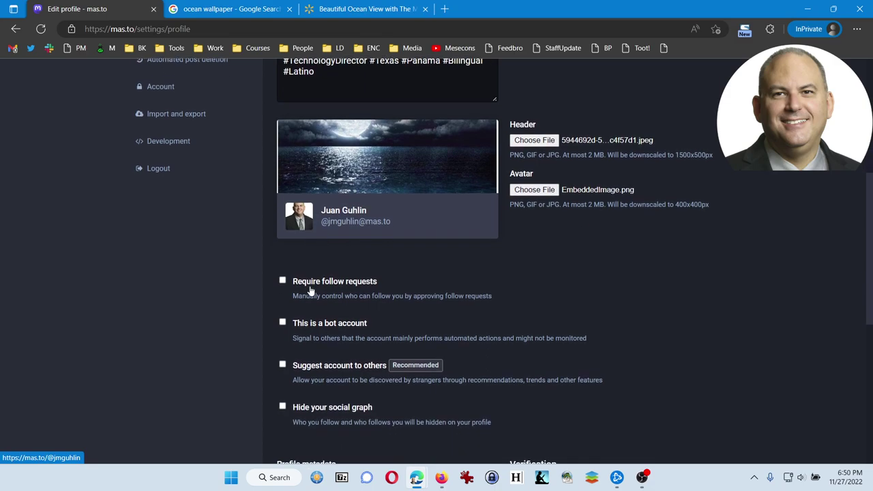
scroll(309, 286, down, 1)
scroll(310, 286, down, 1)
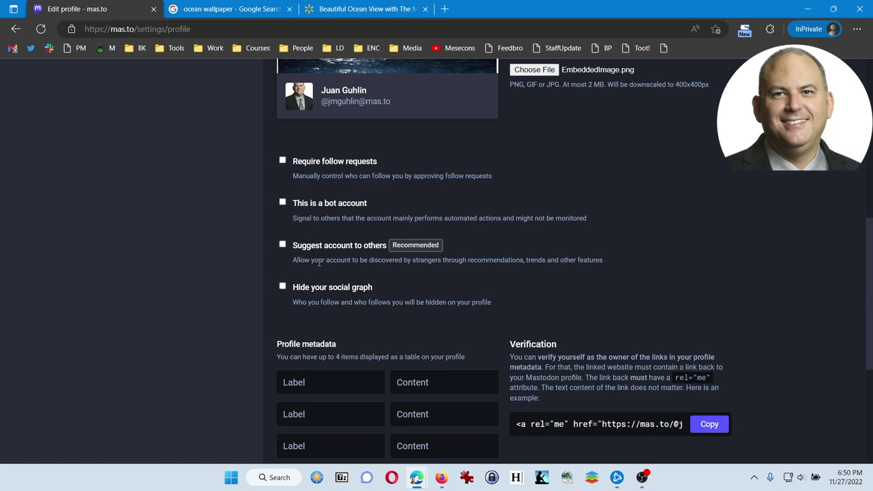
scroll(315, 287, down, 3)
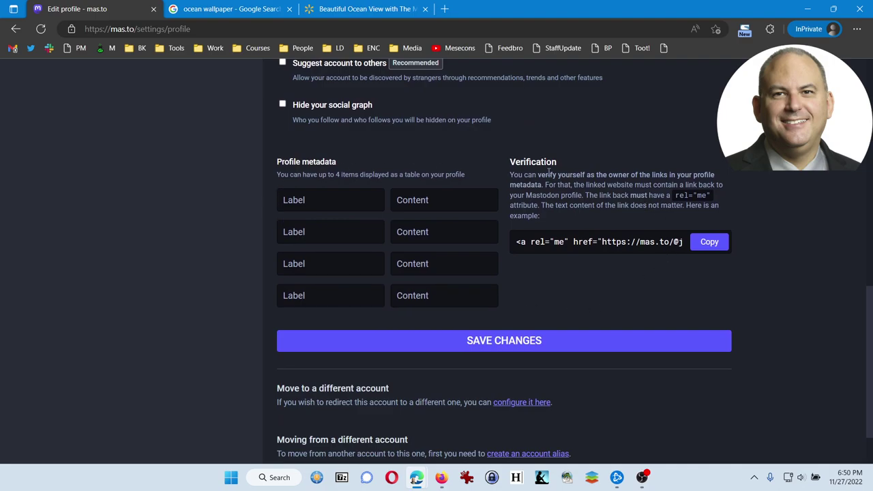
Save the profile changes and view your own public profile page.
click(490, 345)
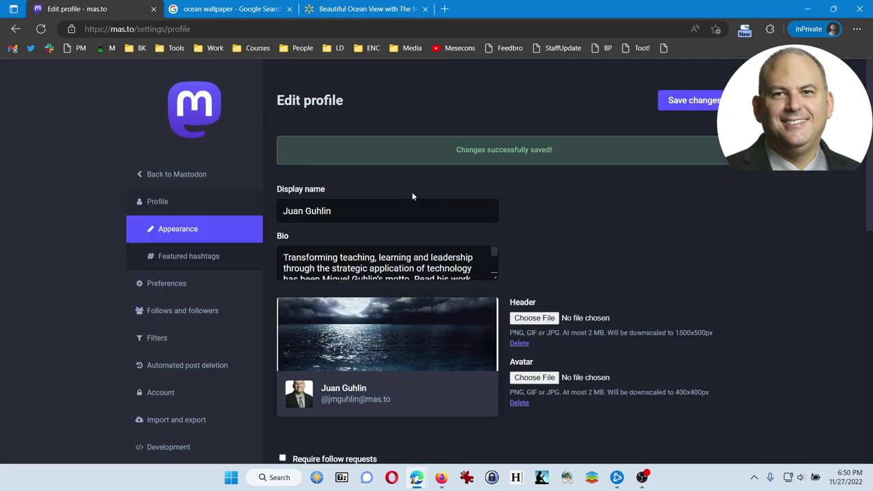
click(186, 177)
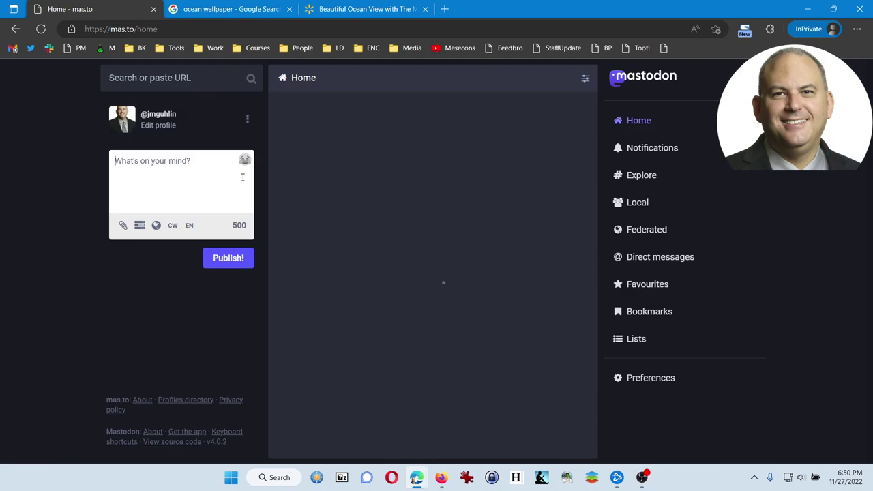
click(157, 116)
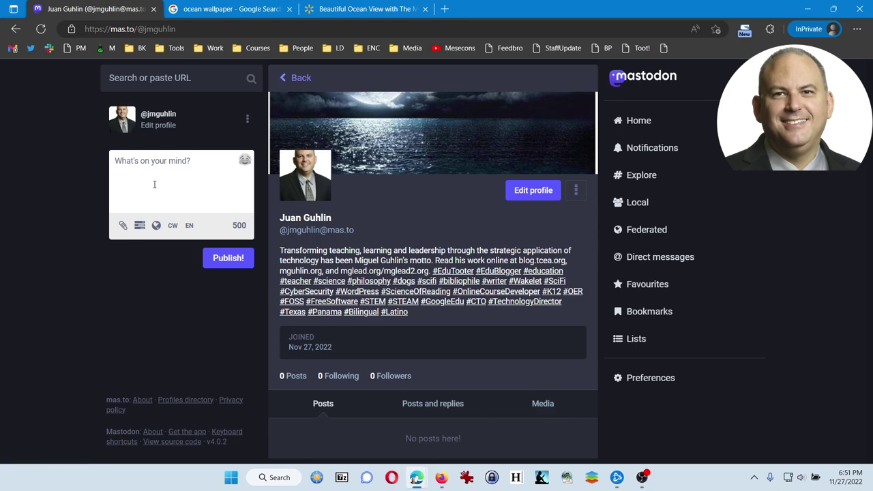
Publish an introduction post about this training account, tagged #Education #Introduction.
text(Hi! This is a)
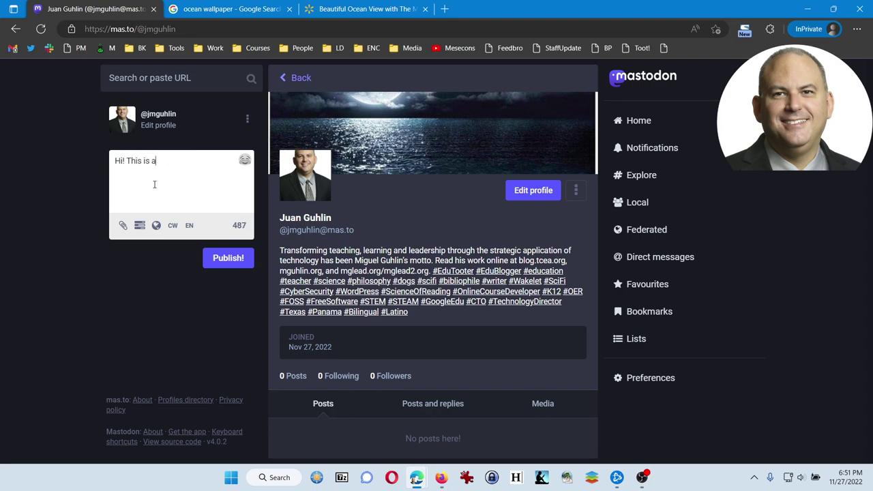
text( training account )
text(that I'm using to devel)
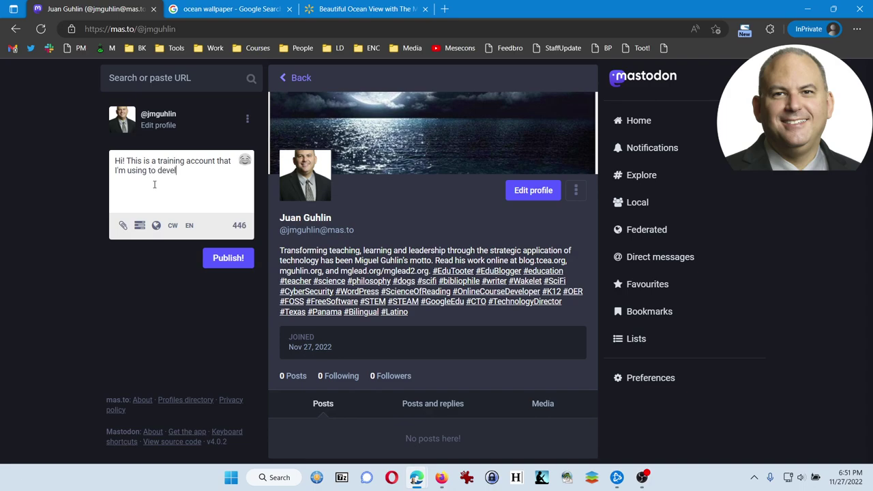
text(op videos )
text(for oth)
text(ers who are new to M)
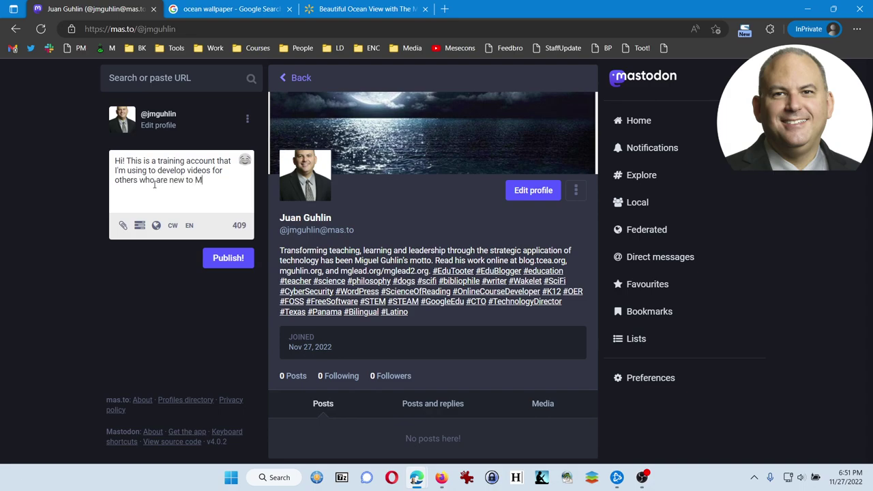
text(astodon. )
text(So glad to be her)
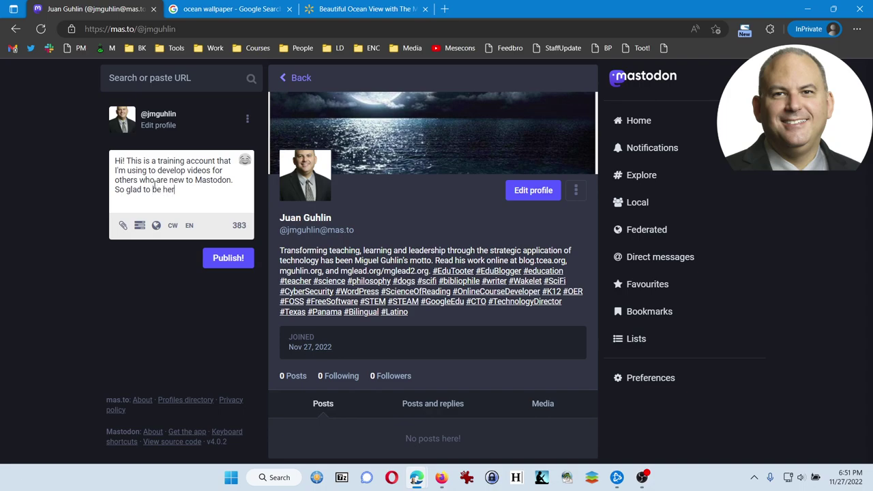
text(e and )
text(able to do th)
text(is.)
key(Return)
key(Return)
text(#)
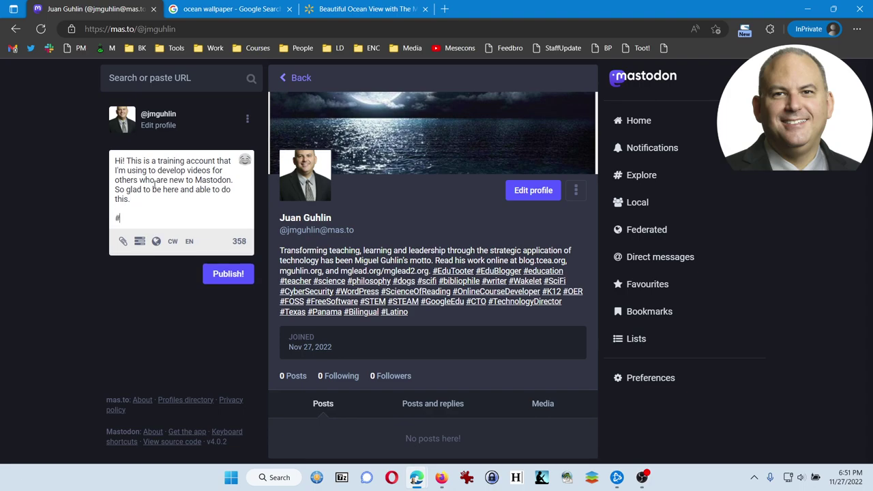
text(Educati)
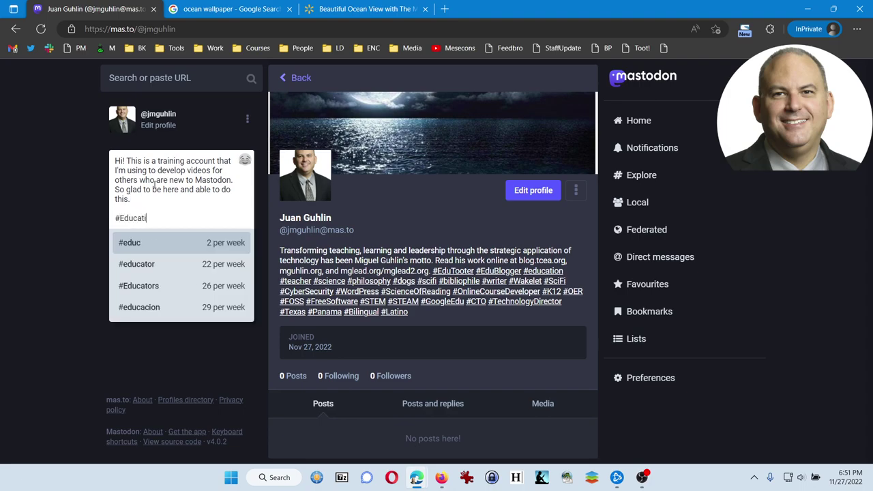
text(on #)
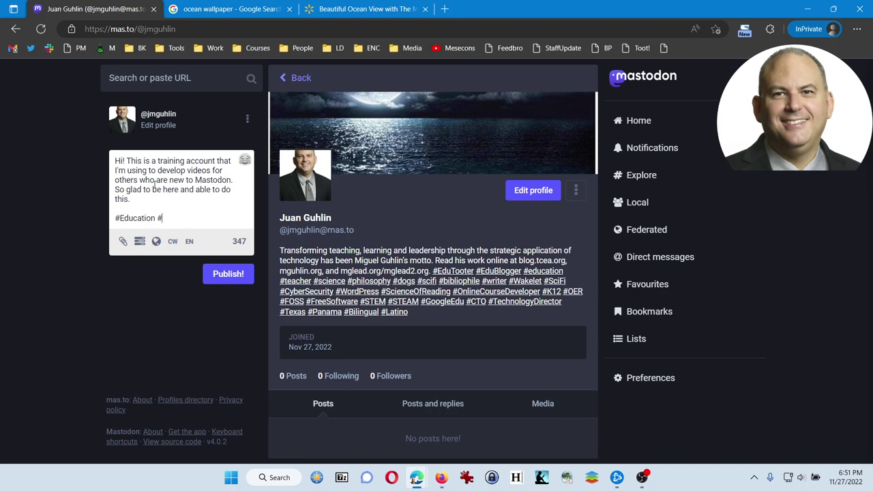
text(Introduc)
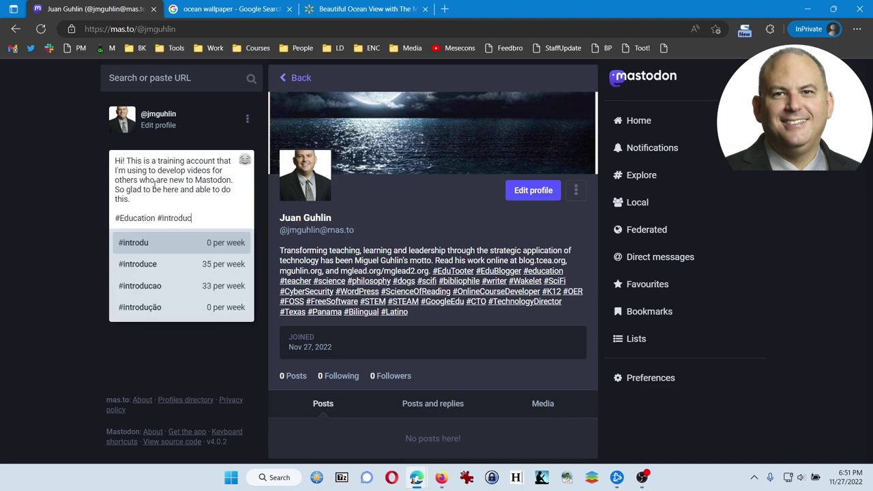
text(tion)
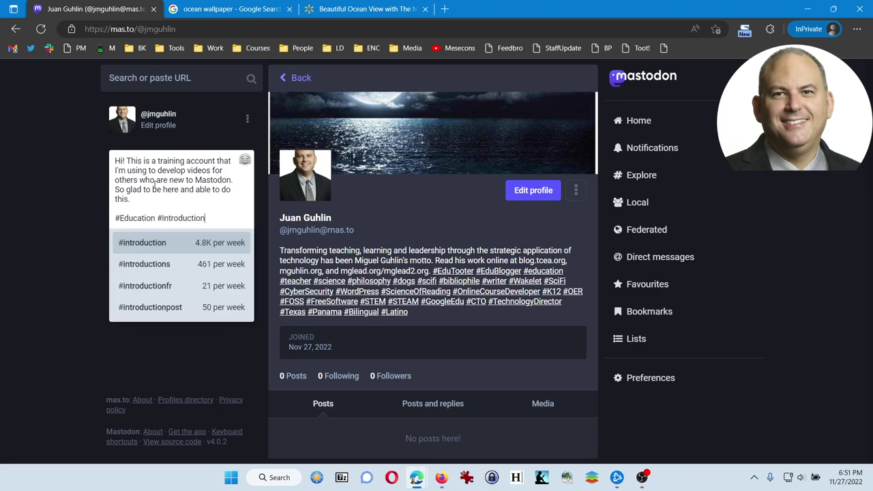
click(175, 247)
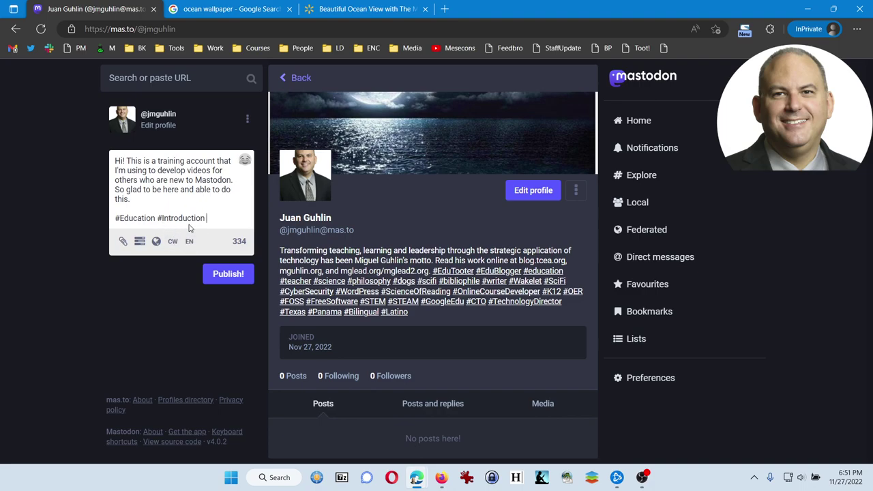
click(222, 274)
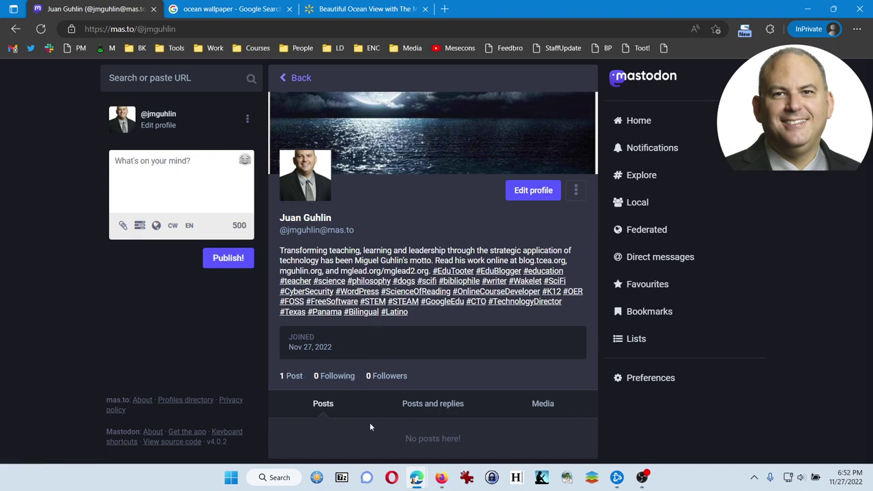
Reload the profile and scroll down to the new introduction post.
click(42, 31)
scroll(418, 369, down, 1)
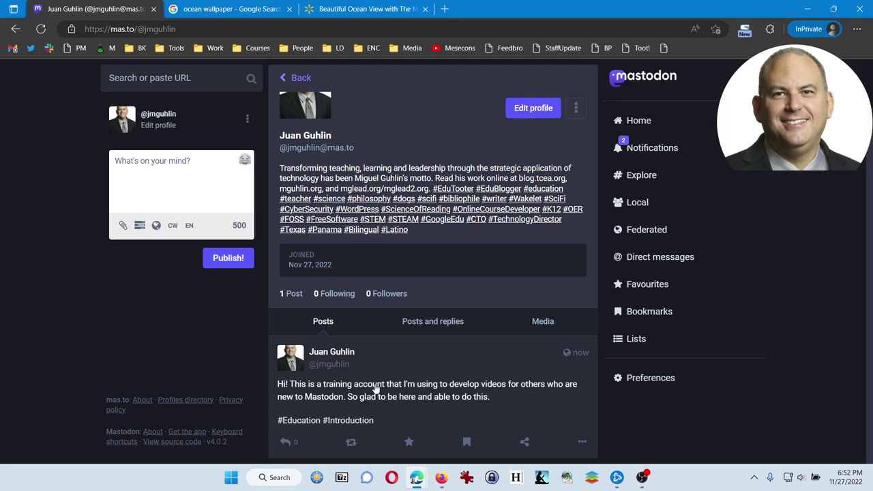
Pin the introduction post to the profile and reload to show it pinned.
click(583, 444)
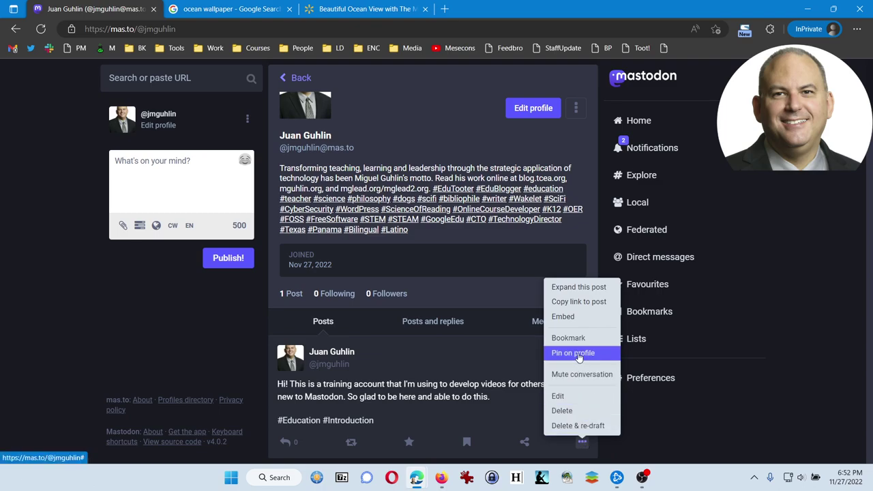
click(578, 353)
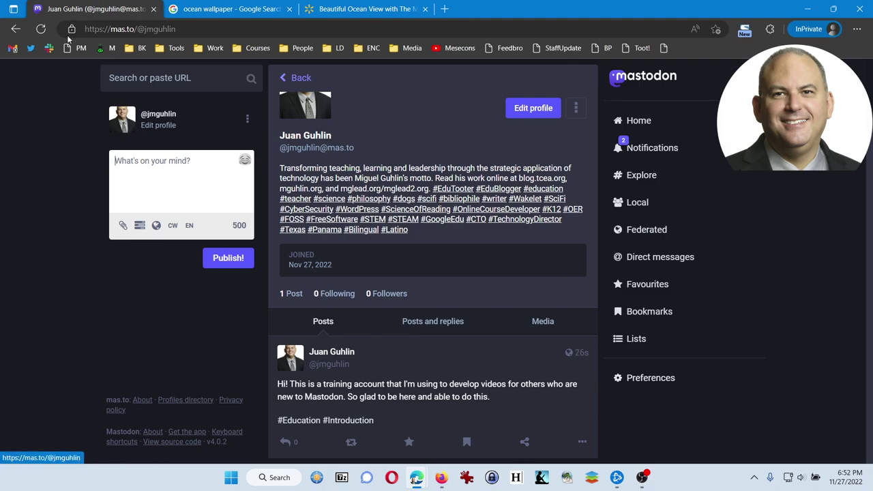
click(41, 36)
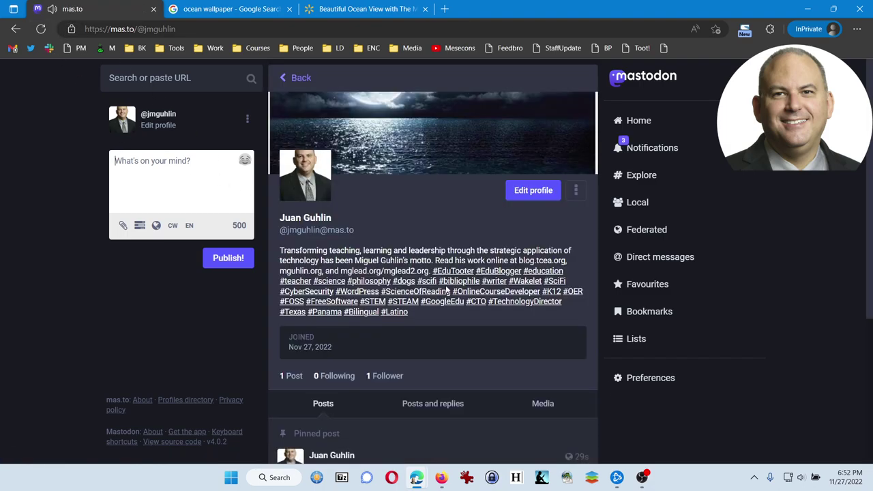
scroll(465, 289, down, 1)
scroll(433, 332, down, 3)
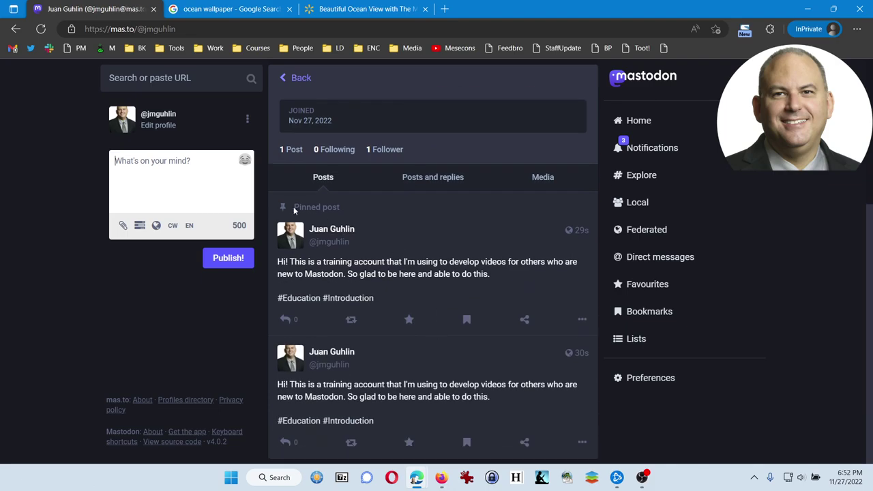
drag(294, 208, 344, 208)
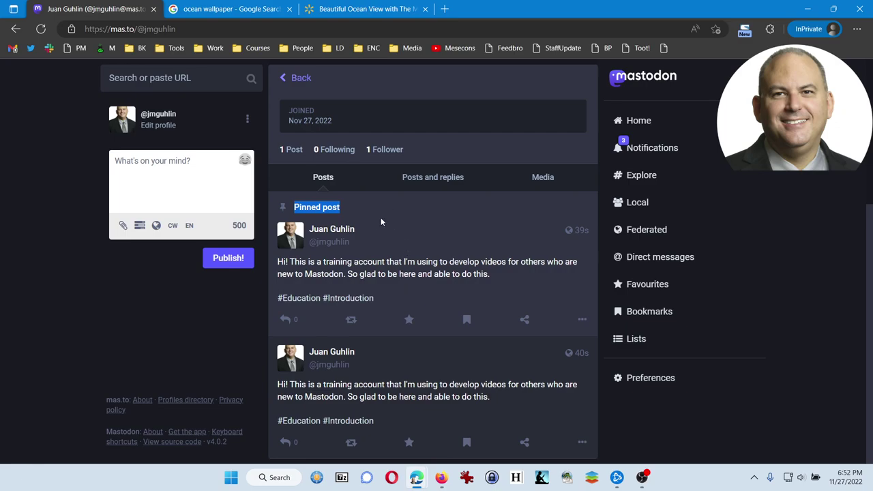
scroll(389, 244, up, 2)
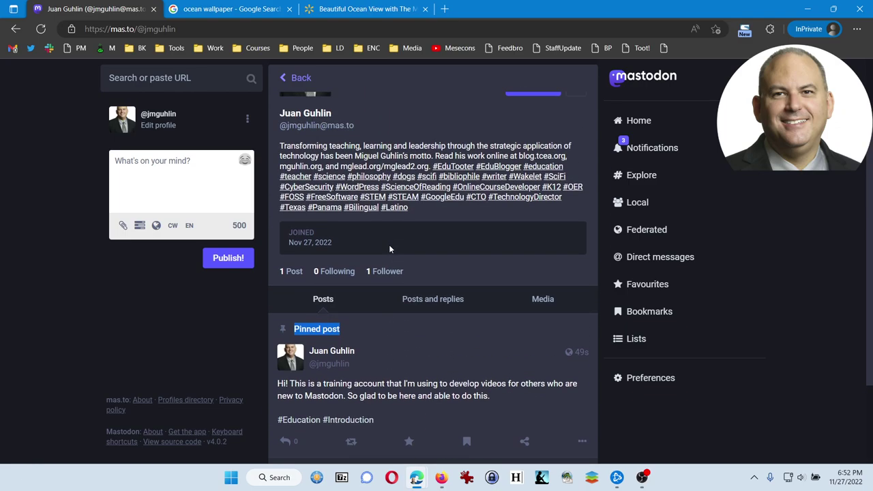
scroll(389, 244, up, 2)
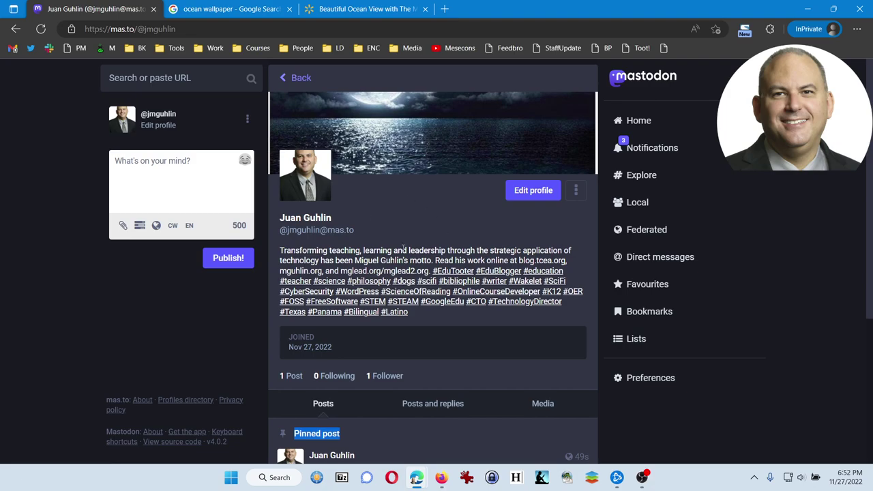